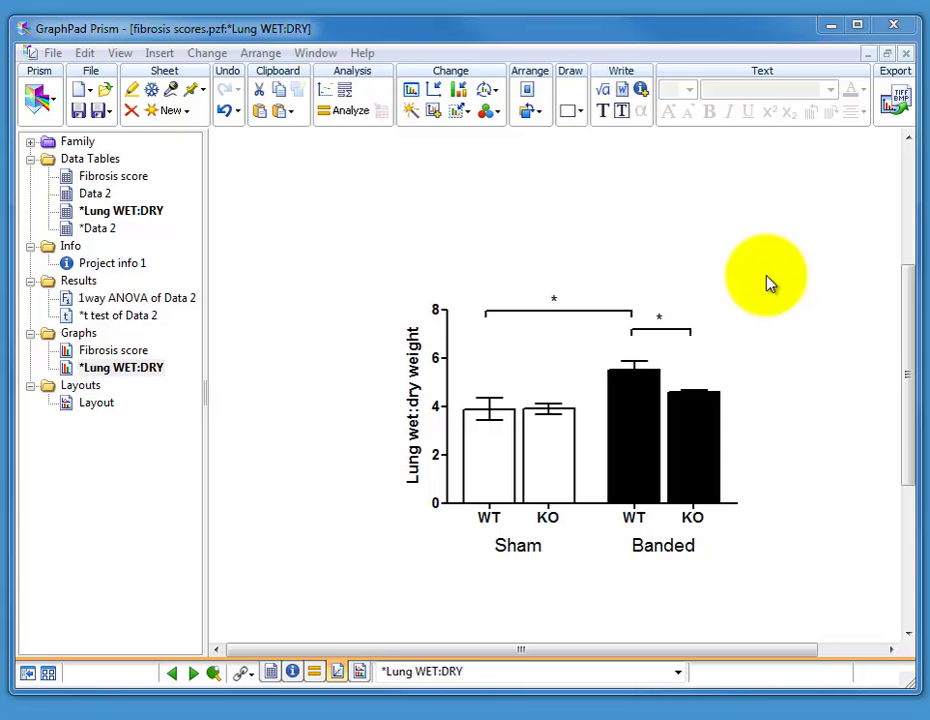
Step: Display the Fibrosis score bar graph comparing WT and KO across SHAM, ISO and AOB
click(145, 352)
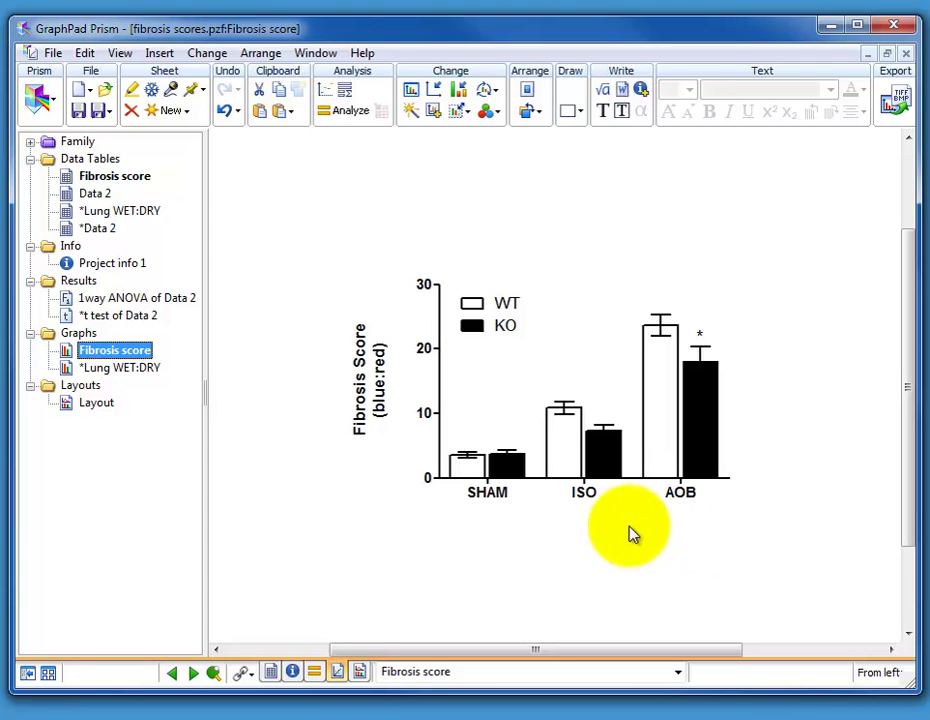
mouse_move(569, 465)
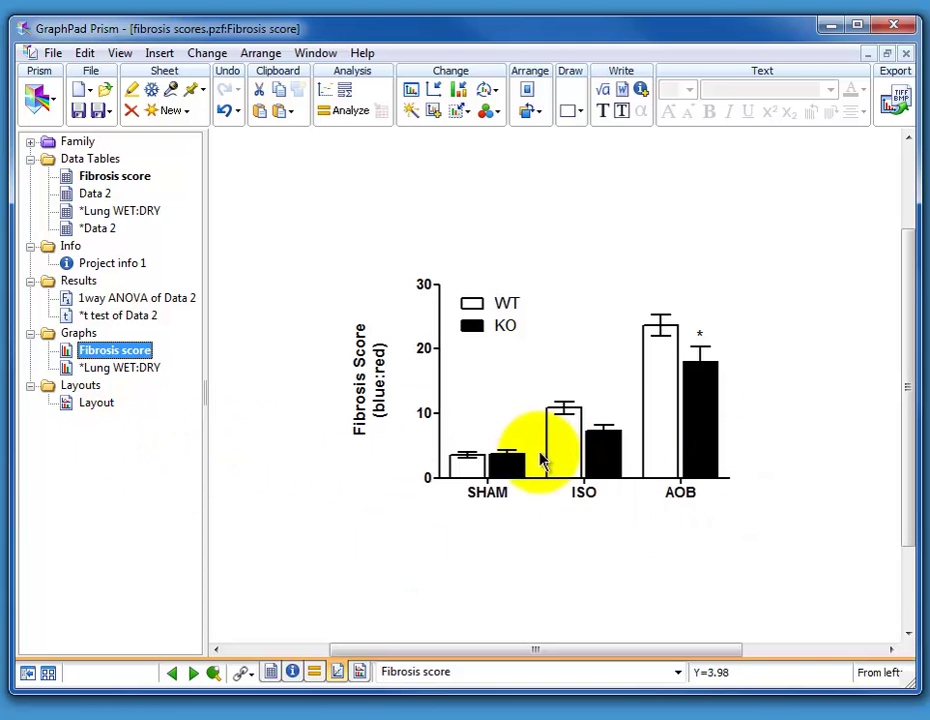
Step: Create a new layout page using the standard 2×2 arrangement of four graph placeholders
click(95, 404)
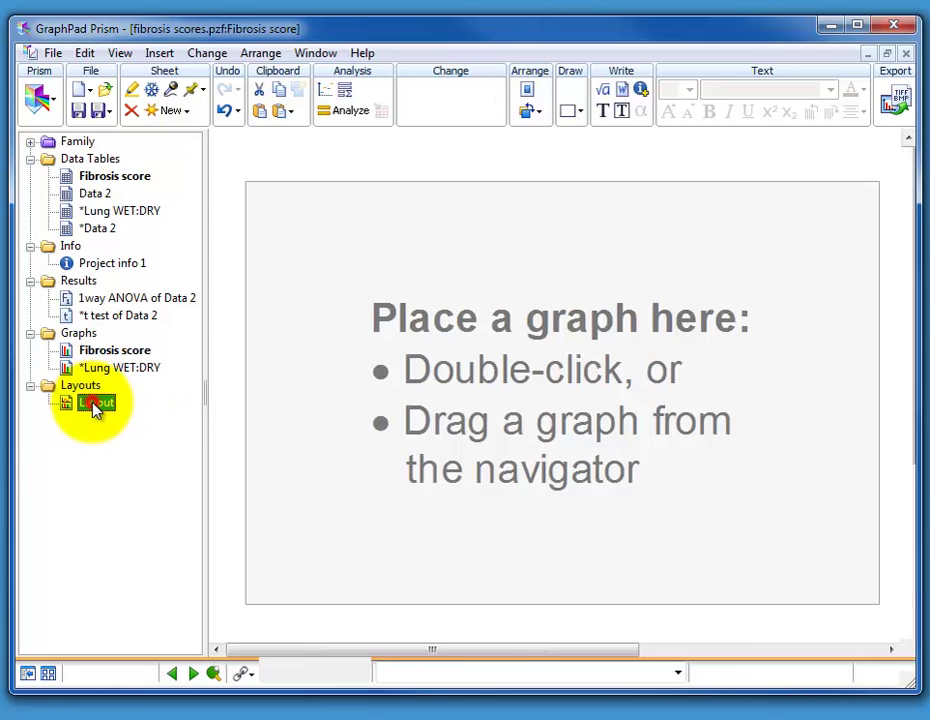
double_click(228, 423)
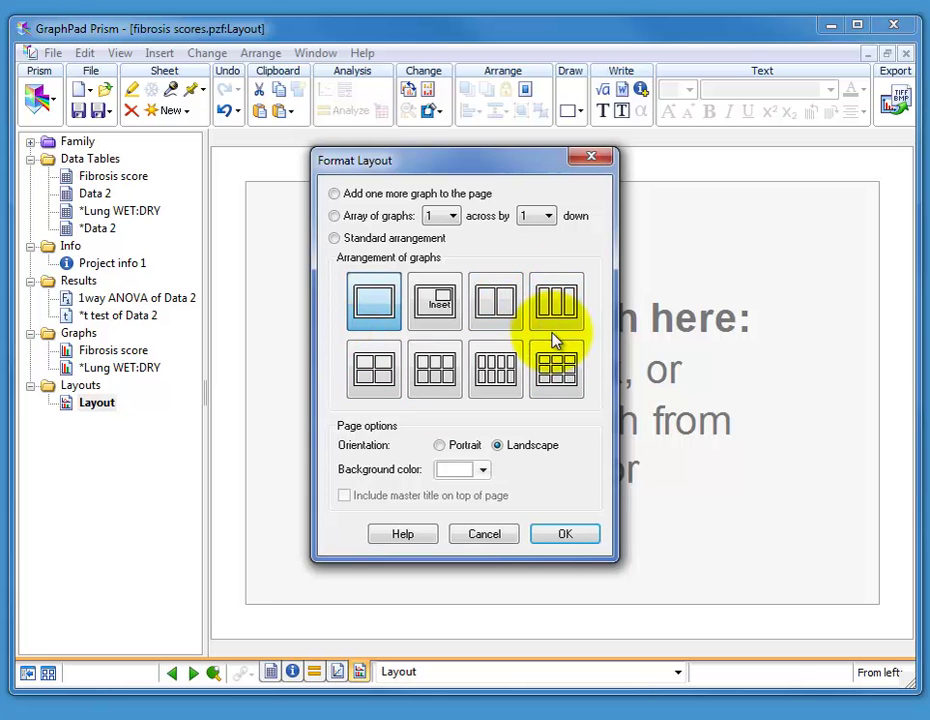
click(373, 370)
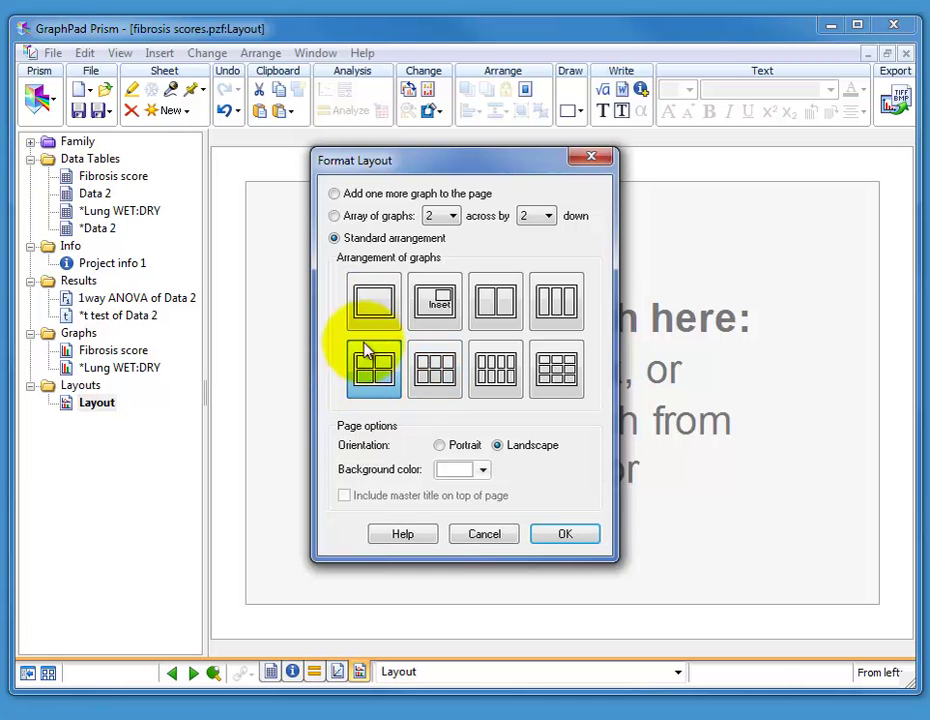
click(583, 537)
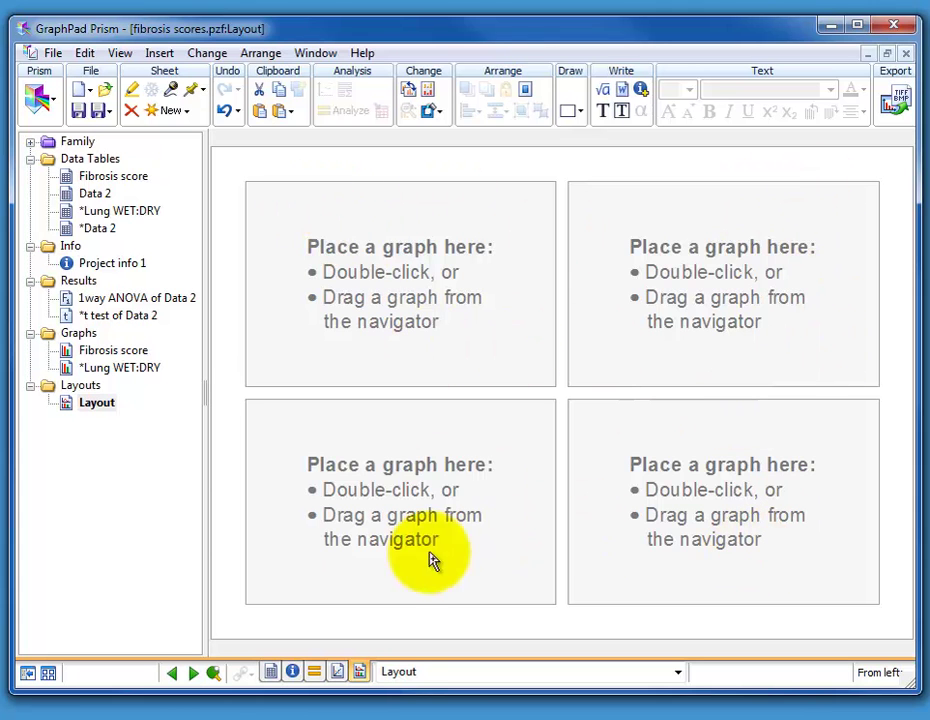
Step: Place the Fibrosis score graph lower-left and the Lung WET:DRY graph lower-right
double_click(394, 492)
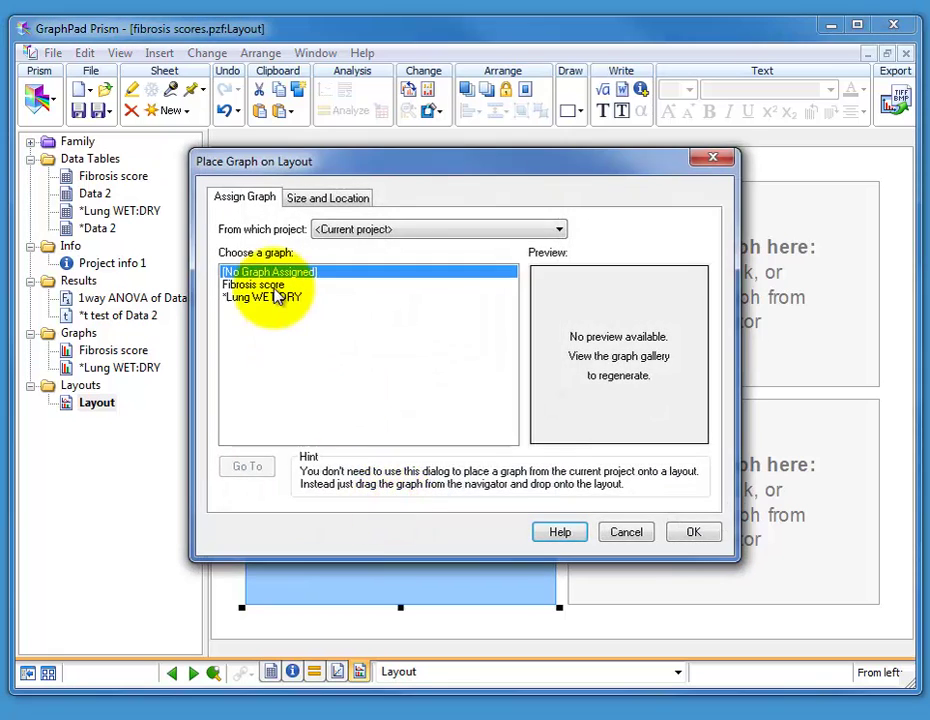
double_click(275, 287)
double_click(660, 512)
double_click(265, 298)
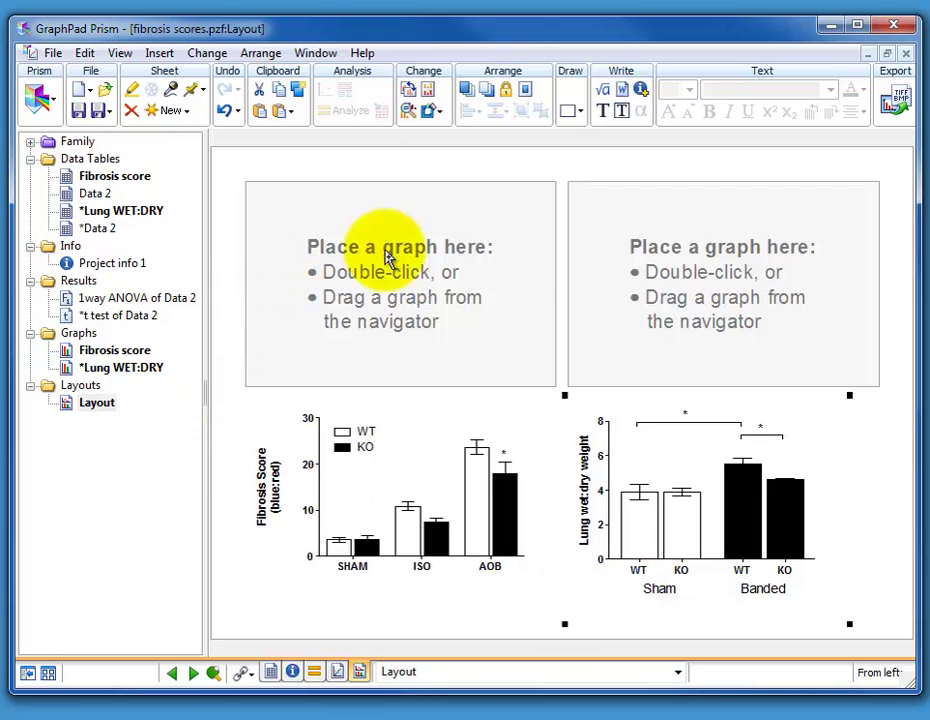
Step: Delete the two empty upper placeholders from the layout
click(458, 279)
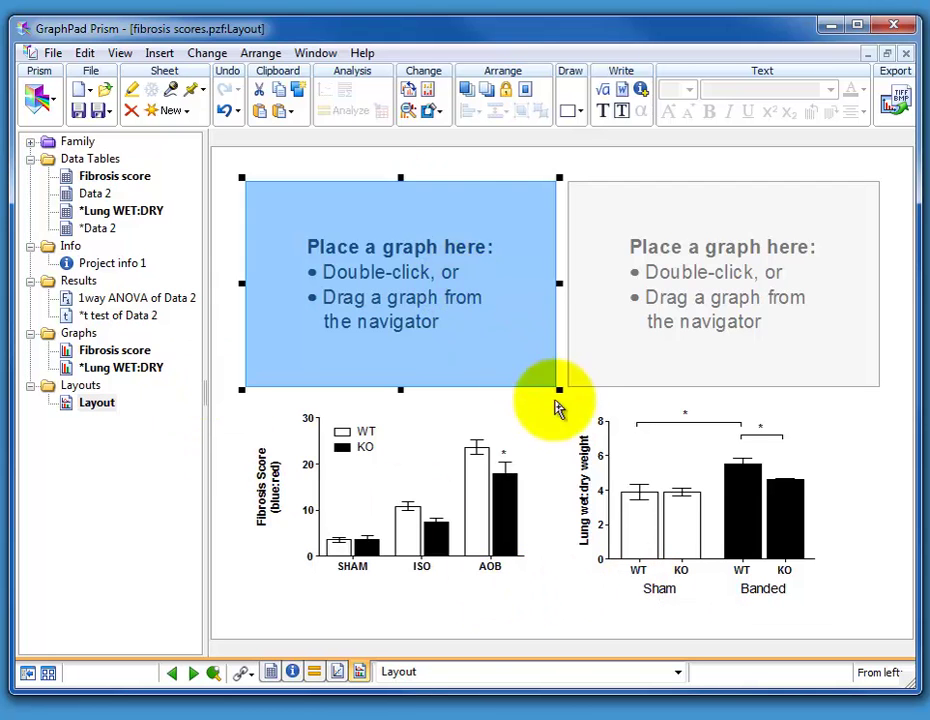
click(645, 325)
click(478, 325)
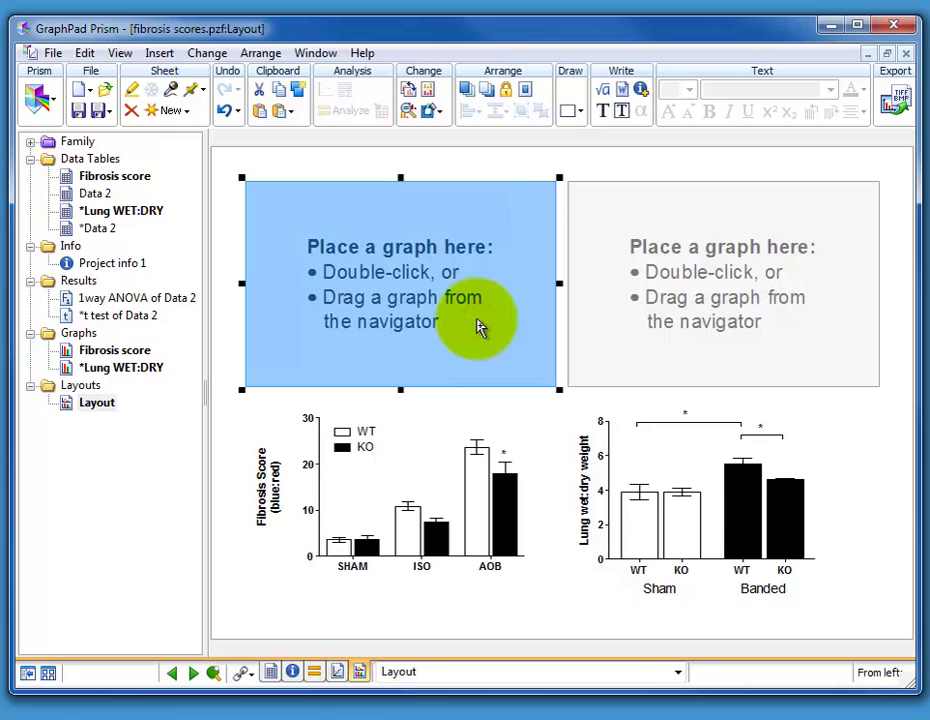
key(Delete)
click(678, 318)
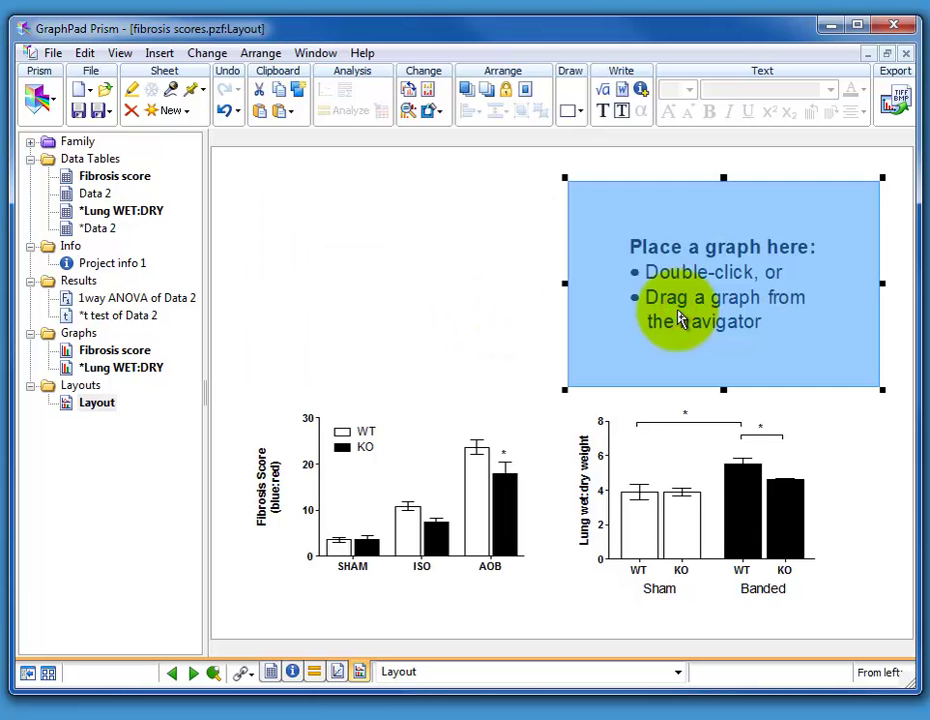
key(Delete)
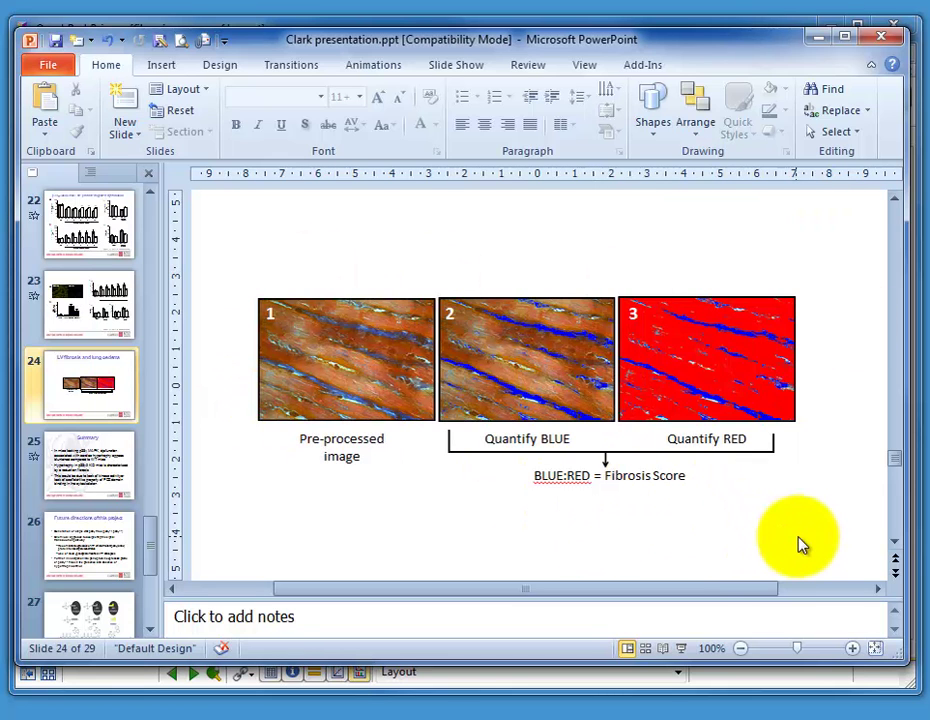
Step: Marquee-select the three tissue images and captions on slide 24
mouse_move(217, 246)
mouse_down()
mouse_move(437, 392)
mouse_move(816, 525)
mouse_move(849, 556)
mouse_up()
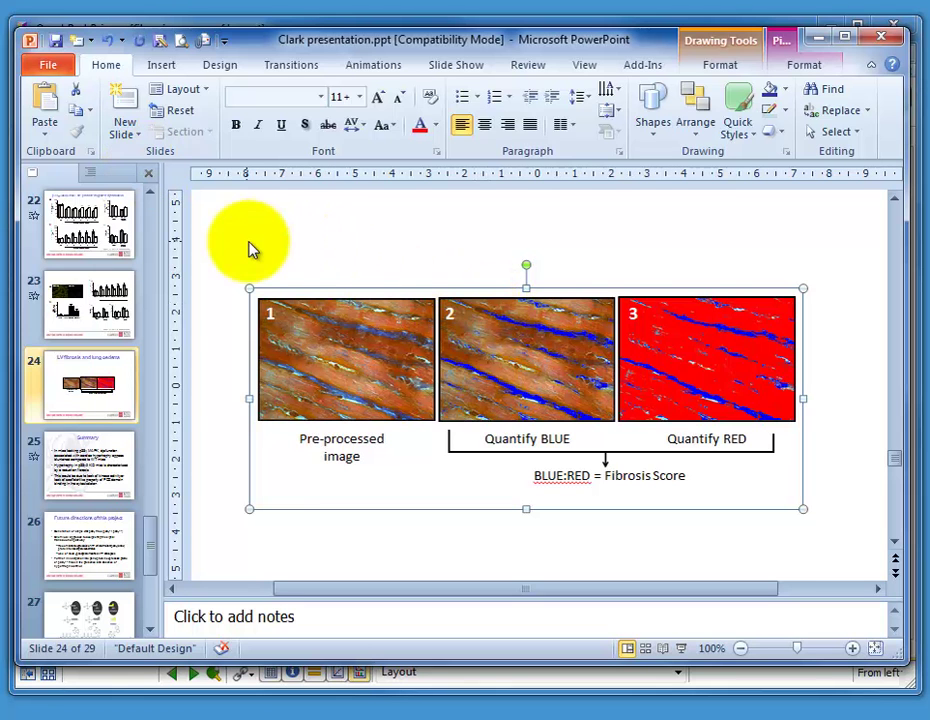
Step: Paste the fibrosis graphic as an Enhanced Metafile picture and enlarge it above both graphs
click(620, 715)
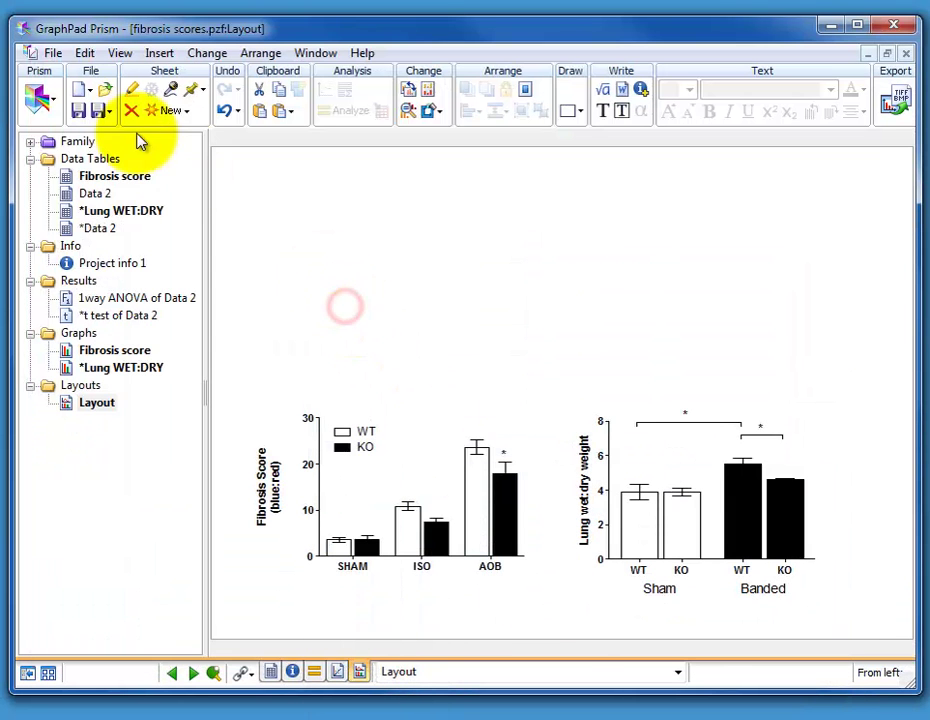
click(84, 55)
click(155, 210)
click(162, 189)
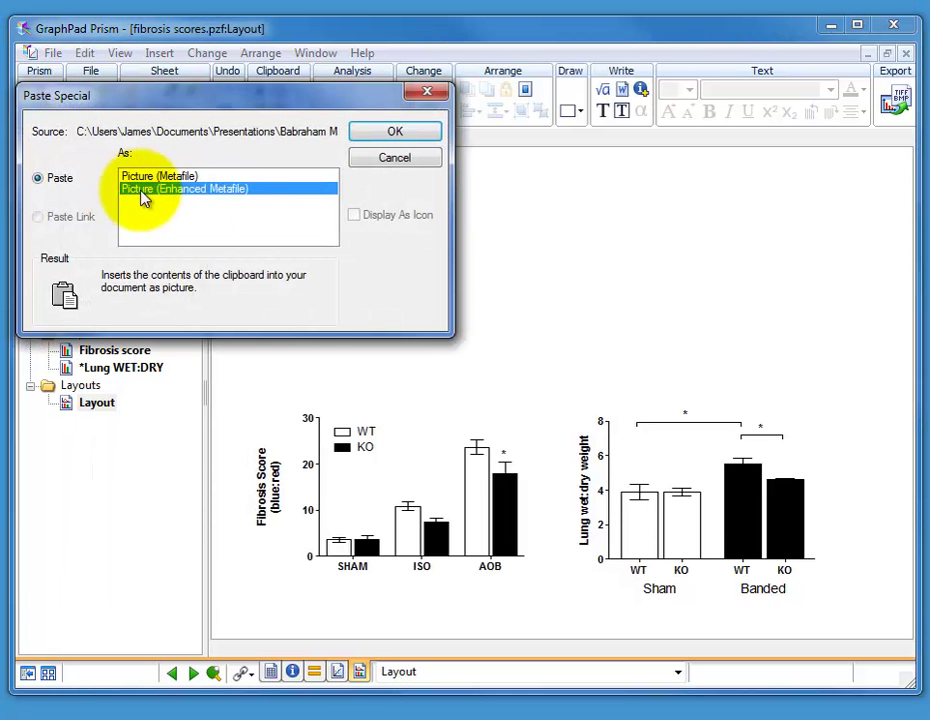
click(395, 134)
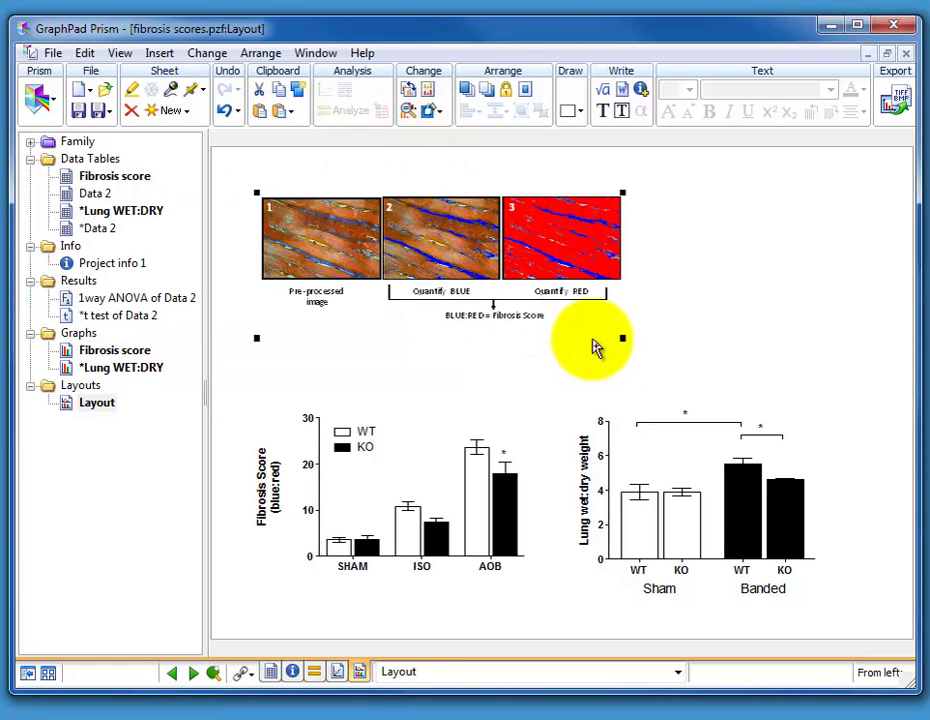
drag(620, 338, 752, 388)
drag(623, 303, 676, 318)
click(826, 370)
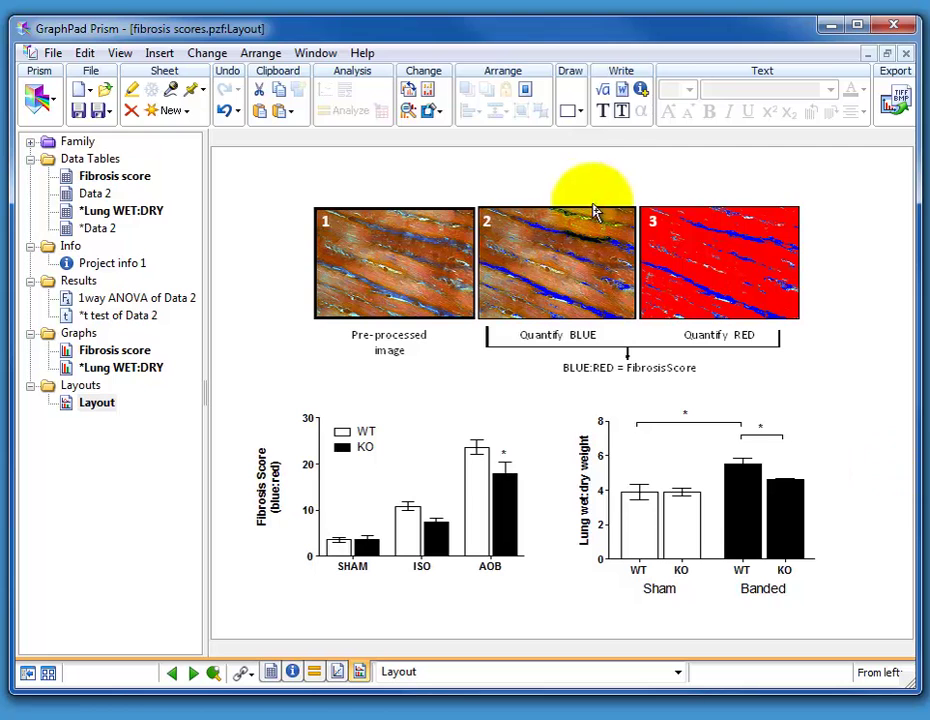
Step: Add a text label 'A' to the left of the first tissue image
click(602, 111)
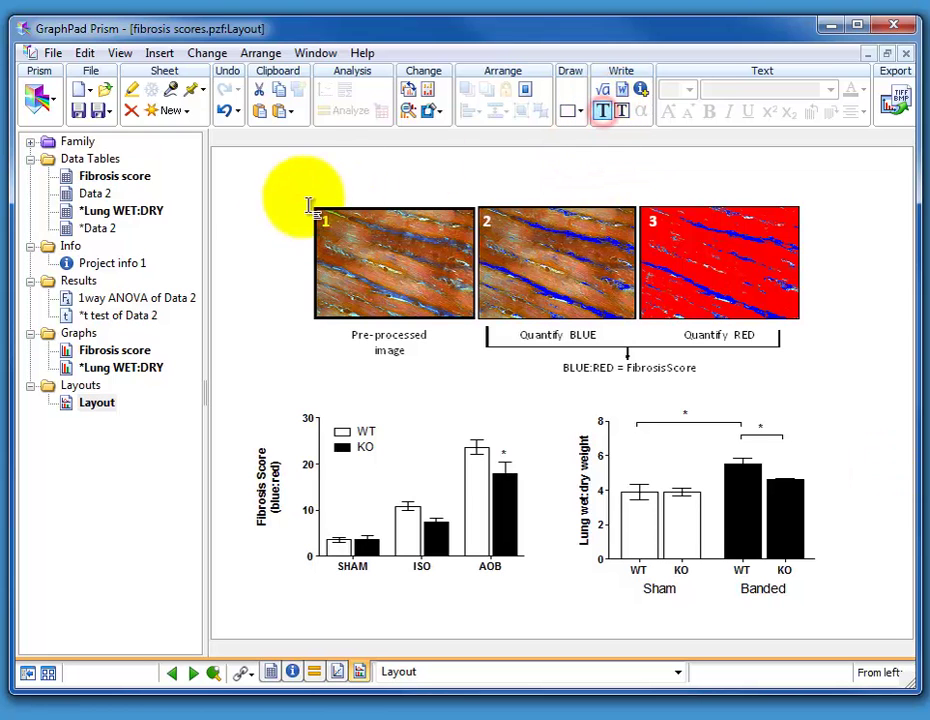
click(255, 200)
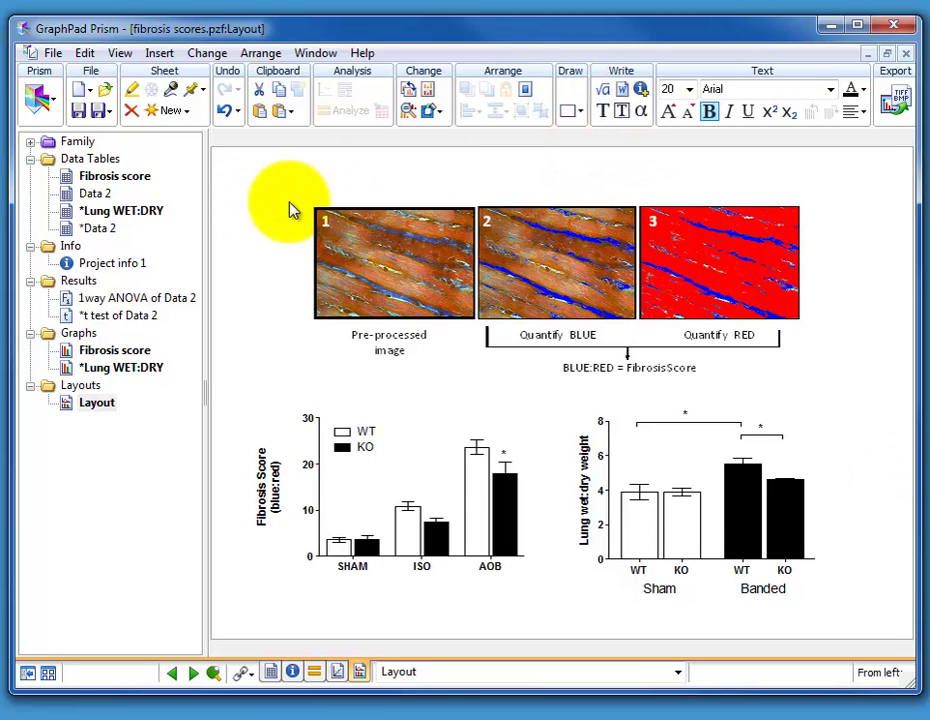
text(A)
double_click(260, 198)
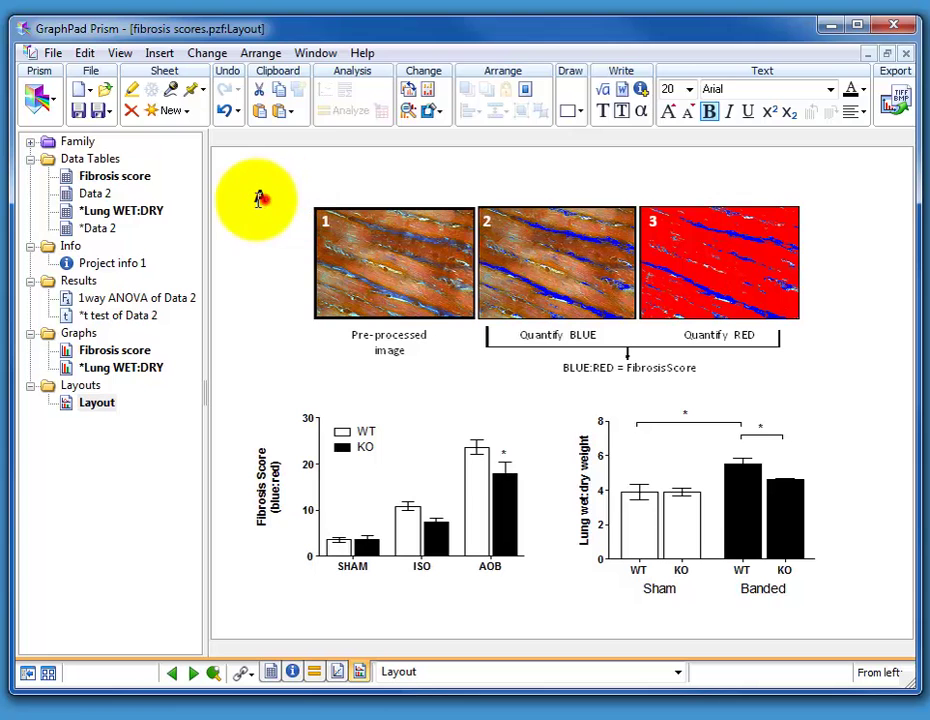
Step: Set the A label's font size to 28
click(668, 111)
click(668, 111)
click(668, 111)
click(668, 111)
click(668, 111)
click(668, 111)
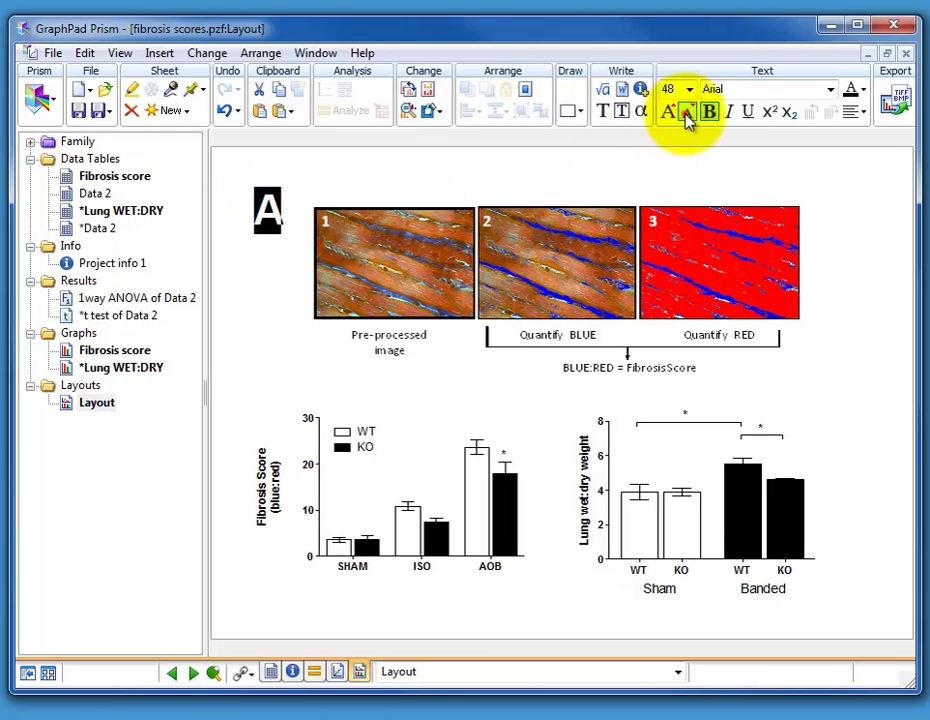
click(374, 150)
click(258, 202)
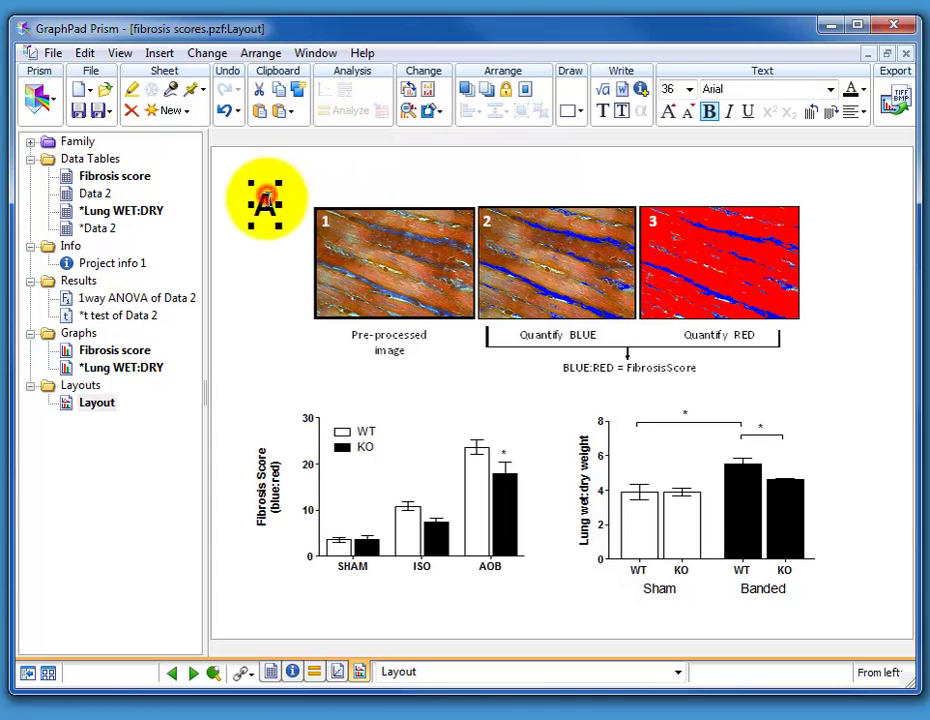
click(687, 111)
click(687, 111)
click(687, 111)
click(683, 92)
text(28)
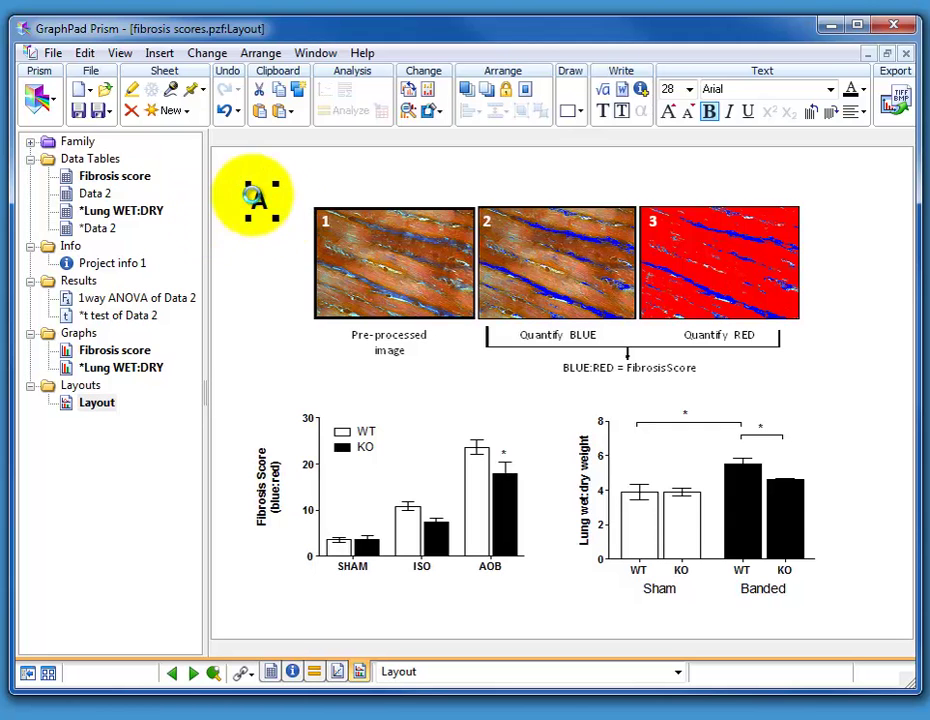
Step: Copy the A label beside the Fibrosis score graph and change it to 'B'
drag(262, 200, 260, 407)
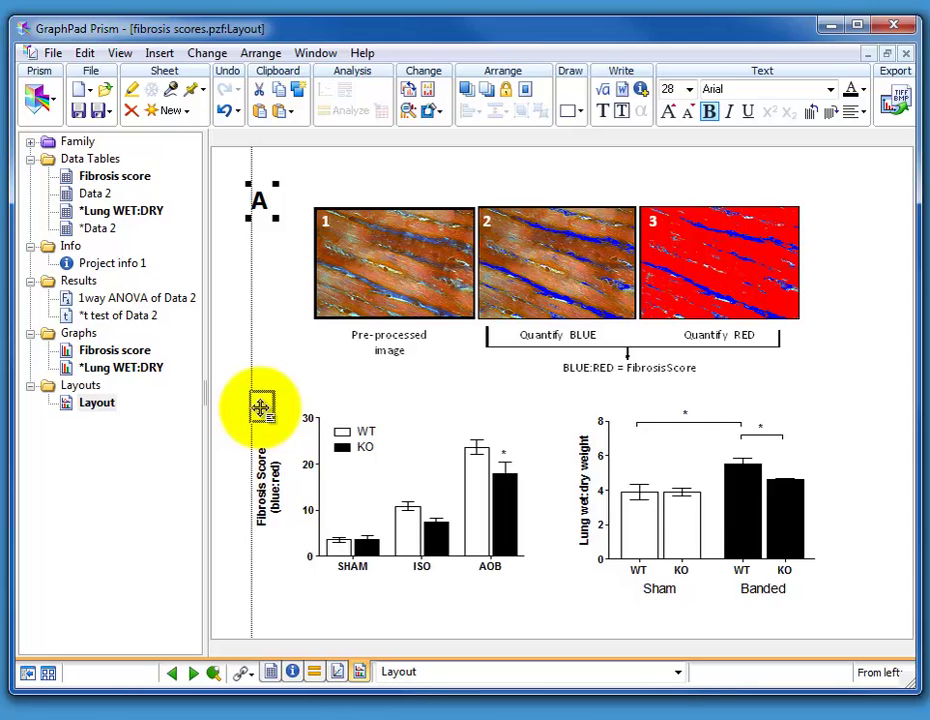
drag(260, 407, 260, 413)
double_click(260, 411)
text(B)
click(264, 385)
click(256, 412)
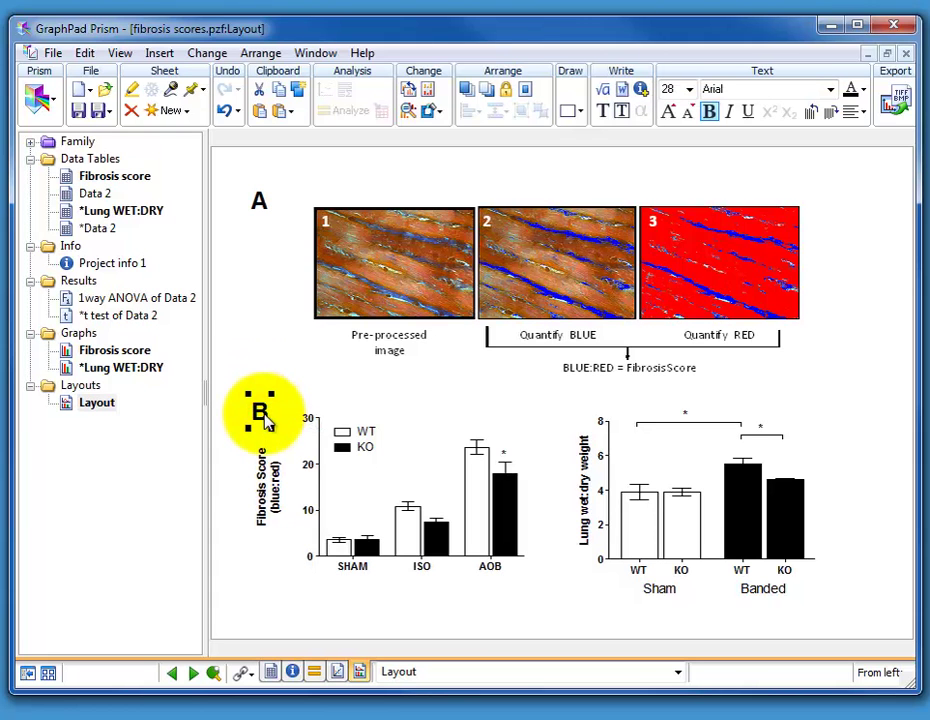
Step: Copy the B label beside the Lung WET:DRY graph and change it to 'C'
drag(266, 421, 560, 413)
double_click(560, 412)
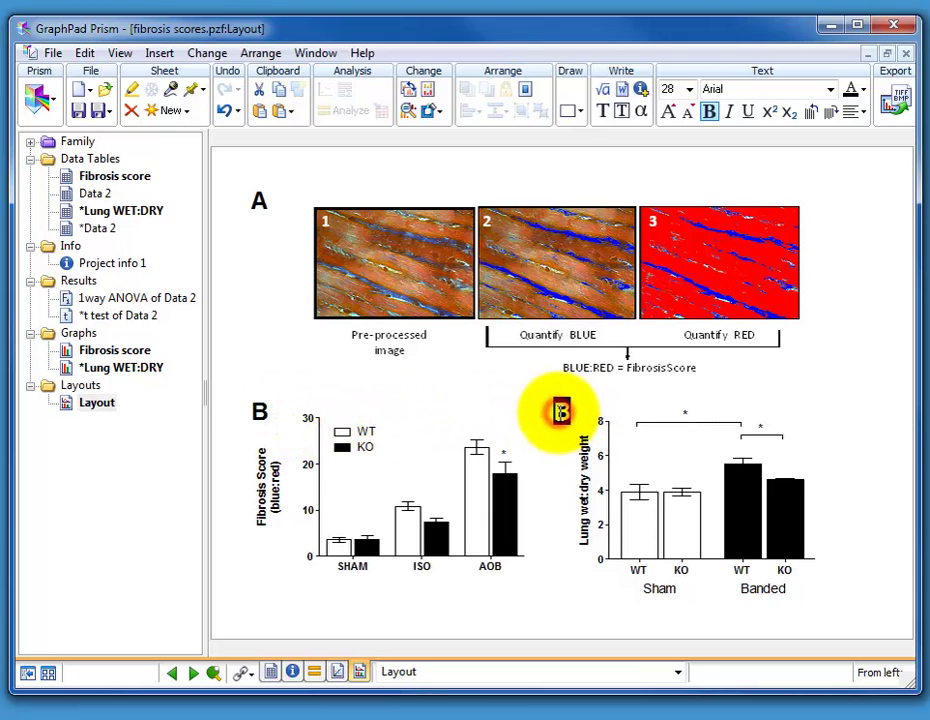
text(C)
click(544, 606)
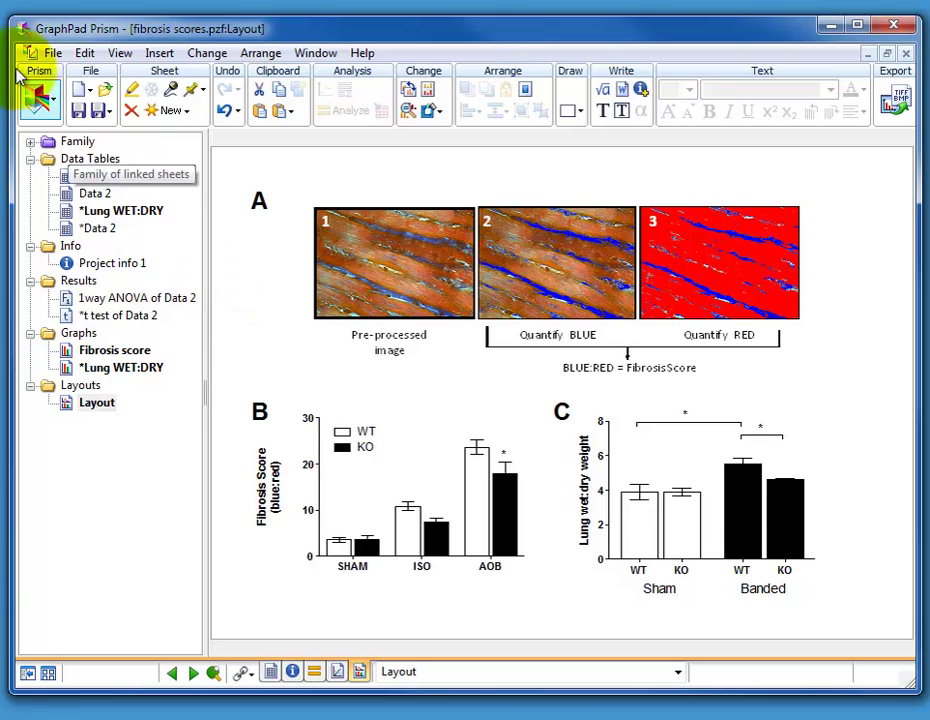
click(52, 53)
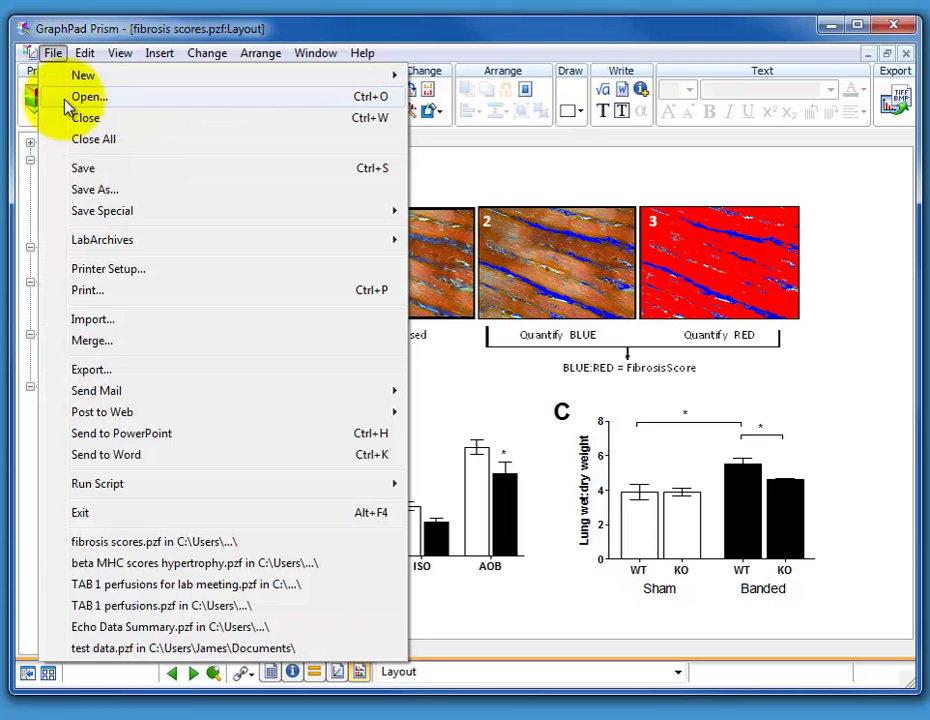
click(300, 370)
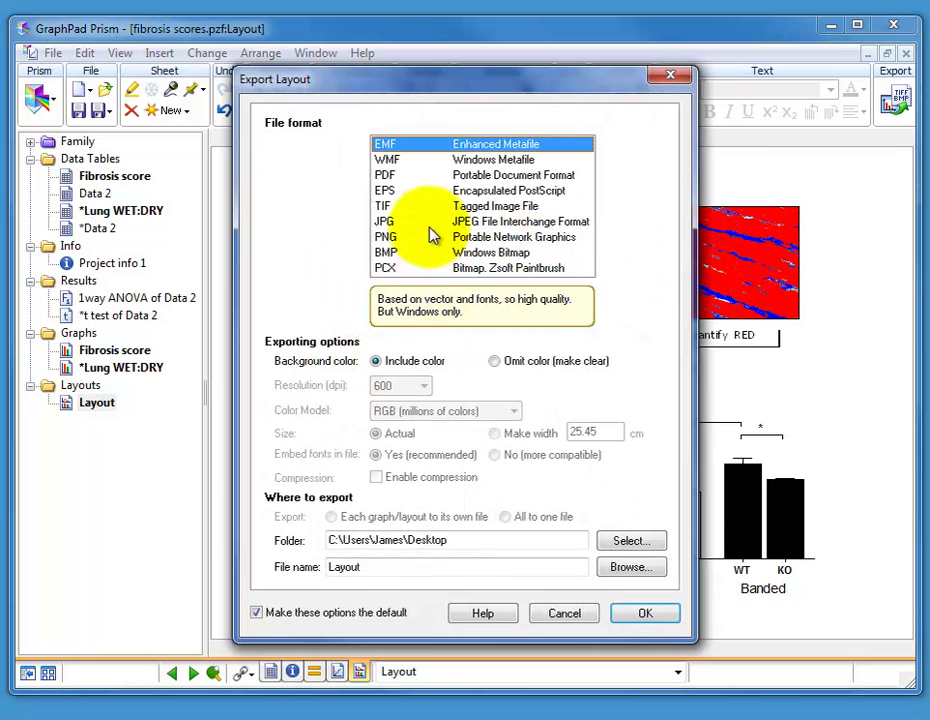
click(412, 162)
click(409, 190)
click(411, 205)
click(410, 221)
click(409, 237)
click(406, 176)
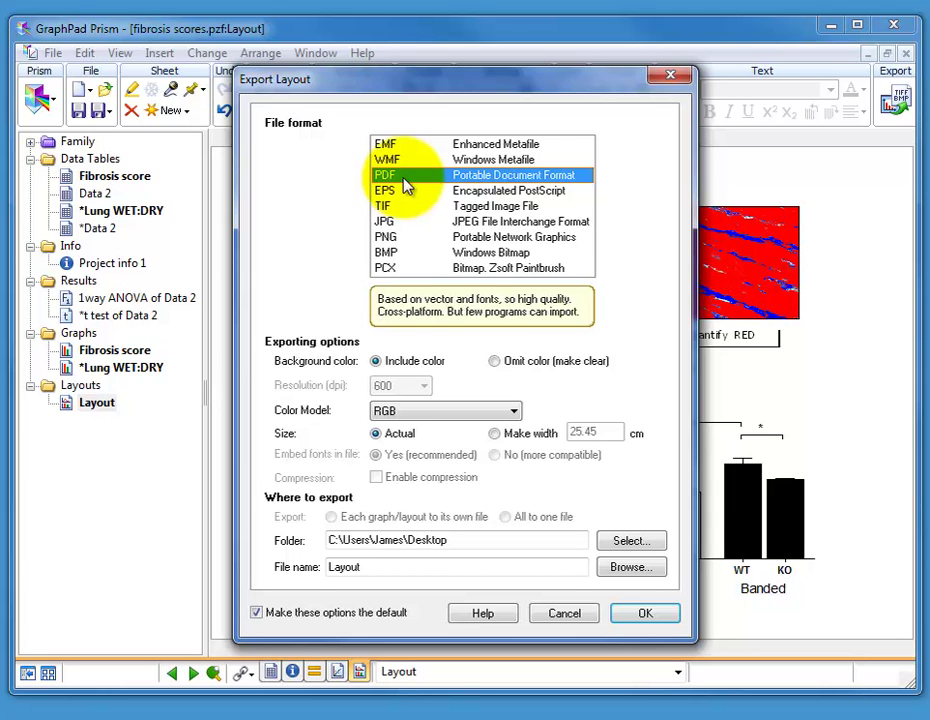
click(402, 206)
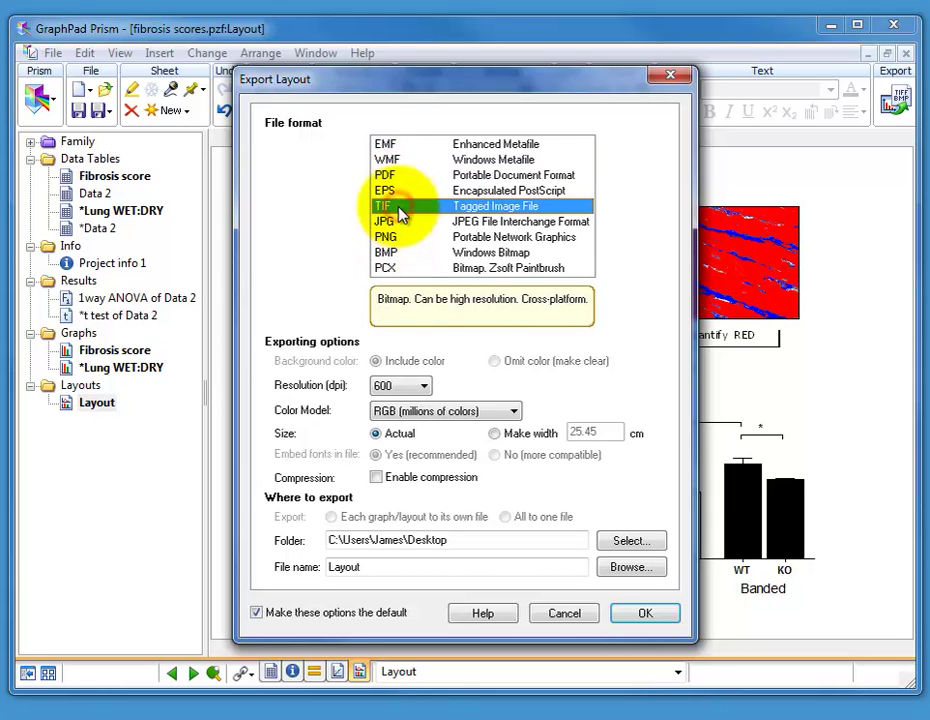
click(396, 222)
click(404, 206)
click(421, 386)
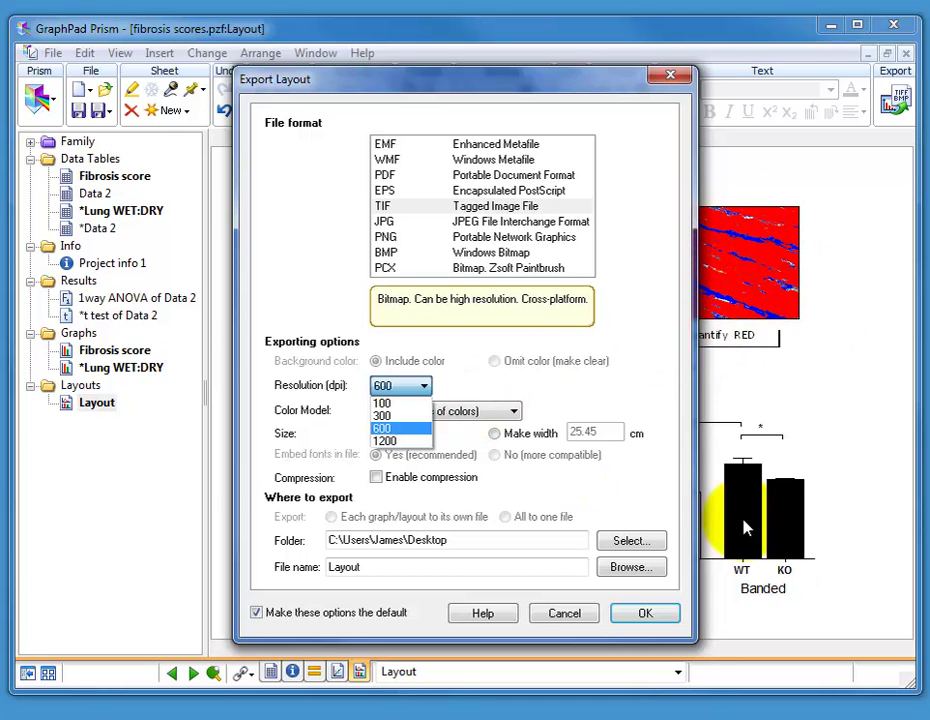
click(395, 428)
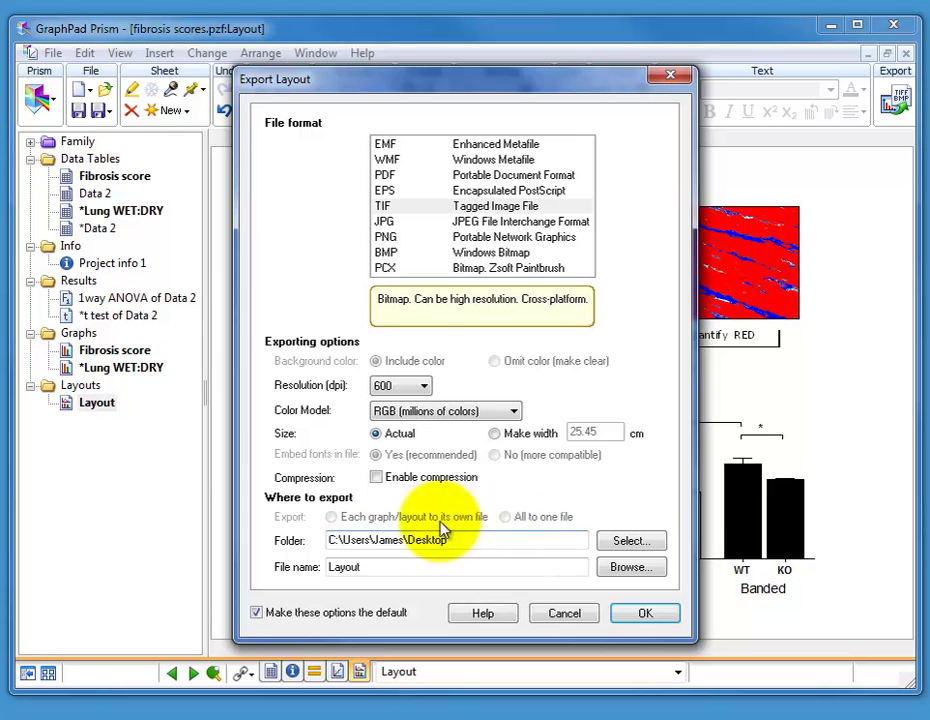
click(565, 614)
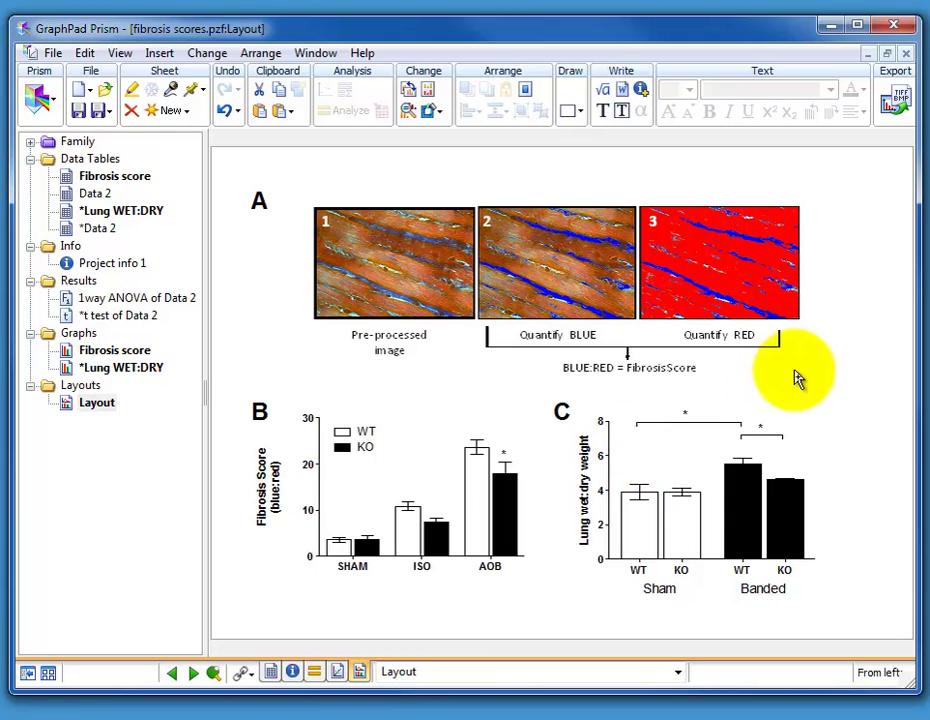
Step: Select all layout objects, copy them with Edit > Copy, and switch to Word
click(832, 338)
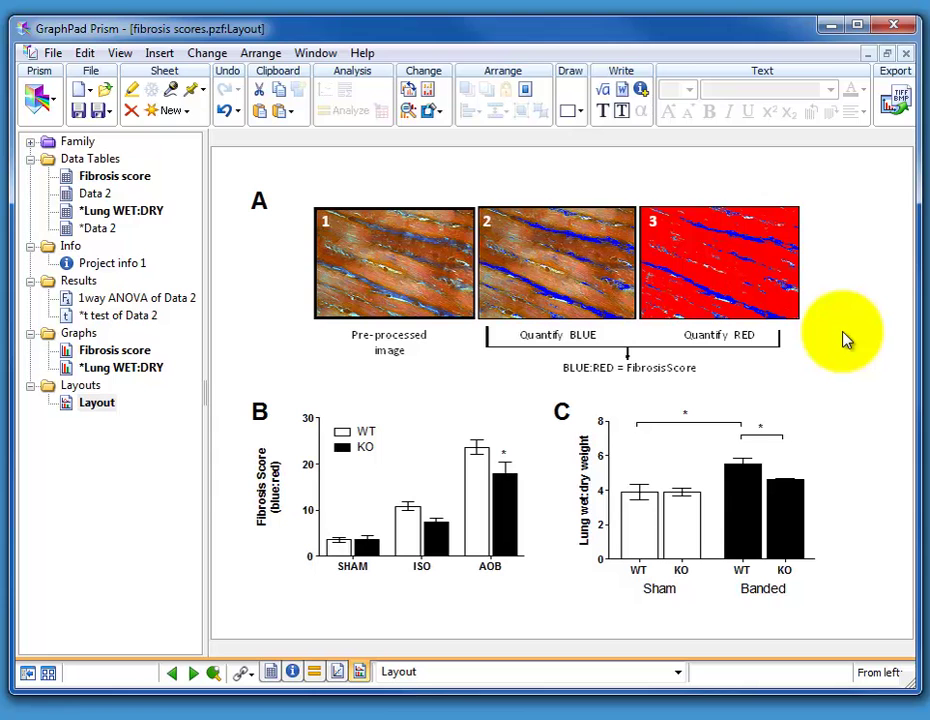
key(ctrl+a)
click(80, 56)
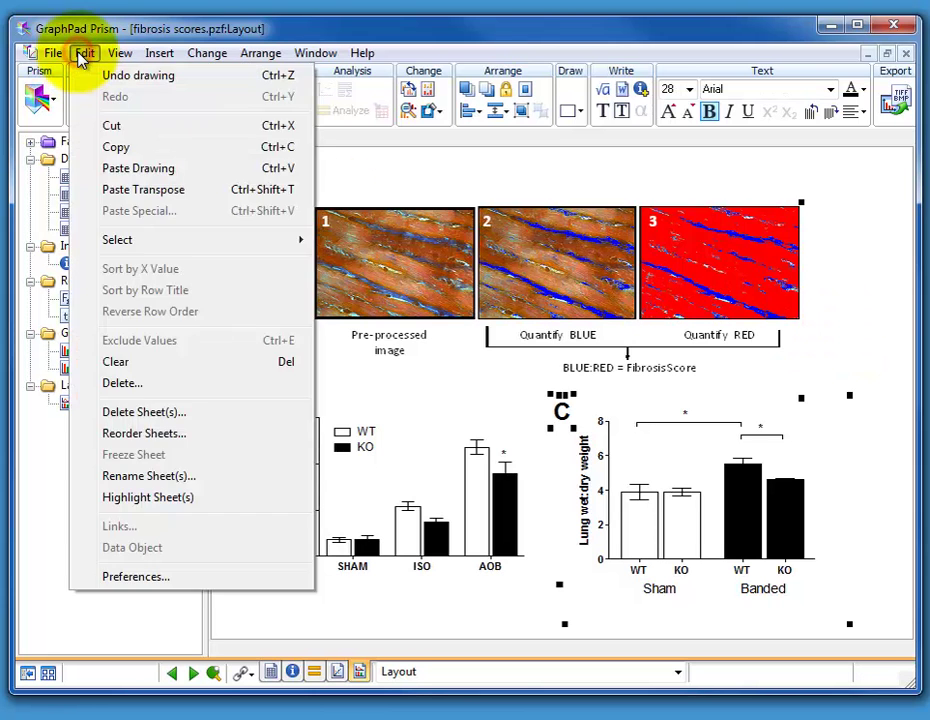
click(116, 147)
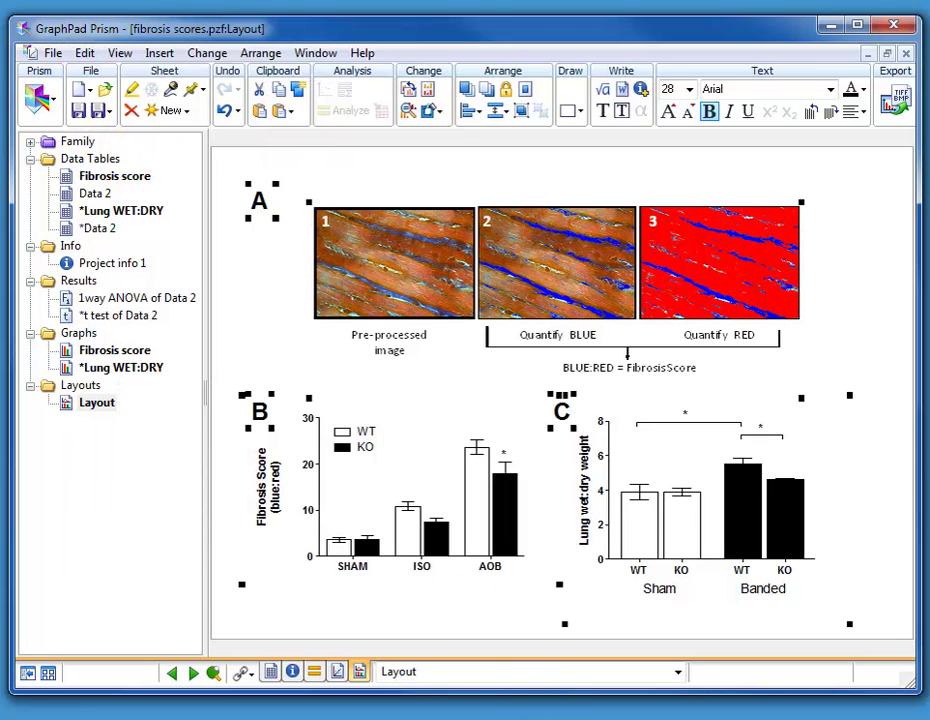
key(alt+Tab)
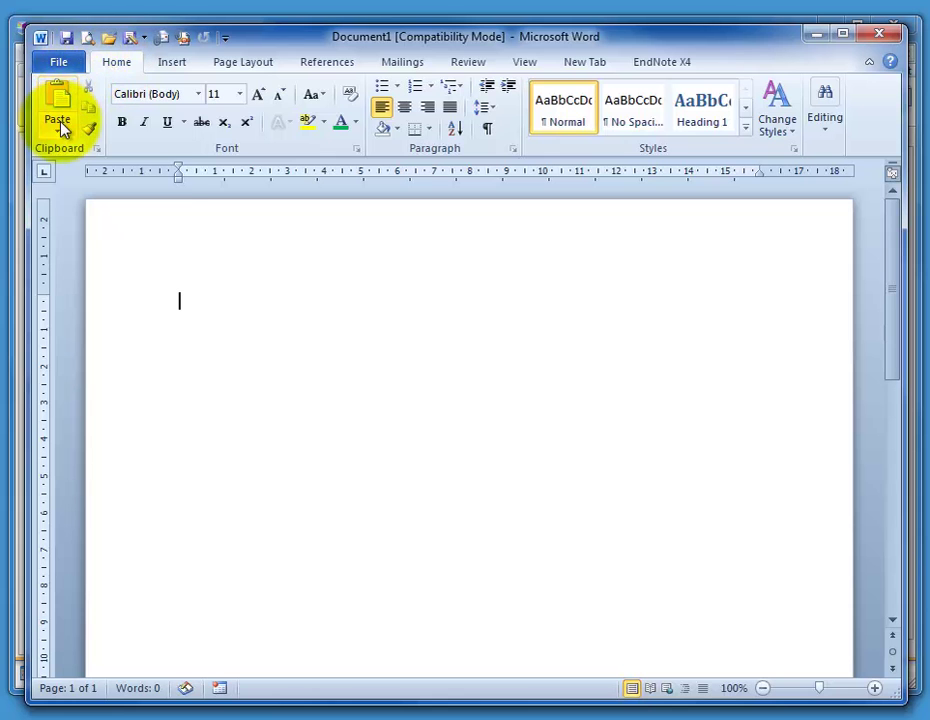
Step: Paste Special the lettered A/B/C figure into Document1 as a Picture (Enhanced Metafile)
click(58, 129)
click(93, 203)
click(366, 303)
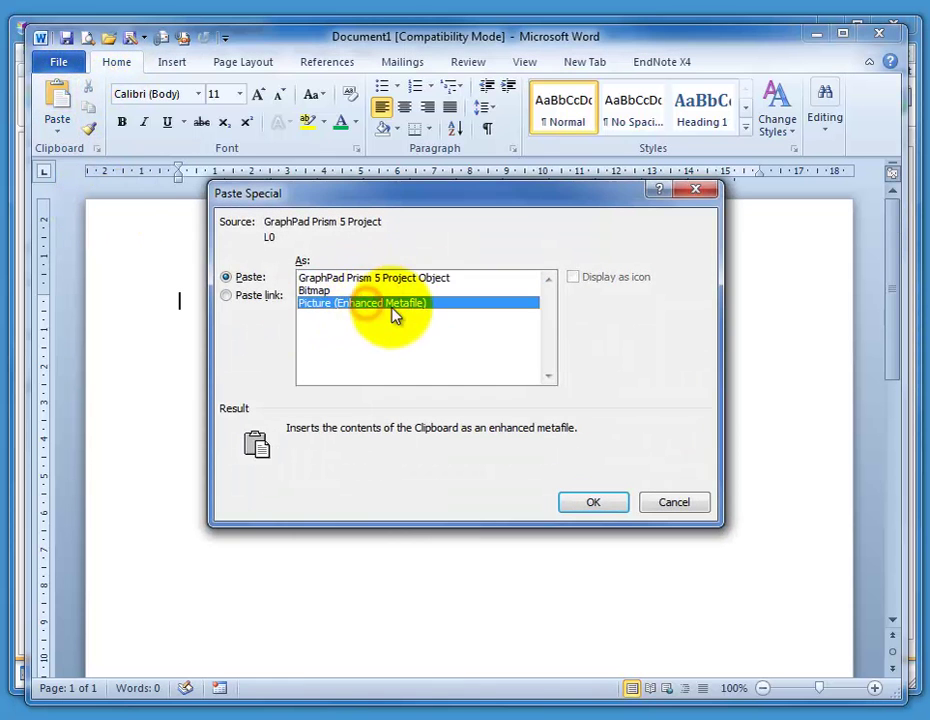
click(590, 501)
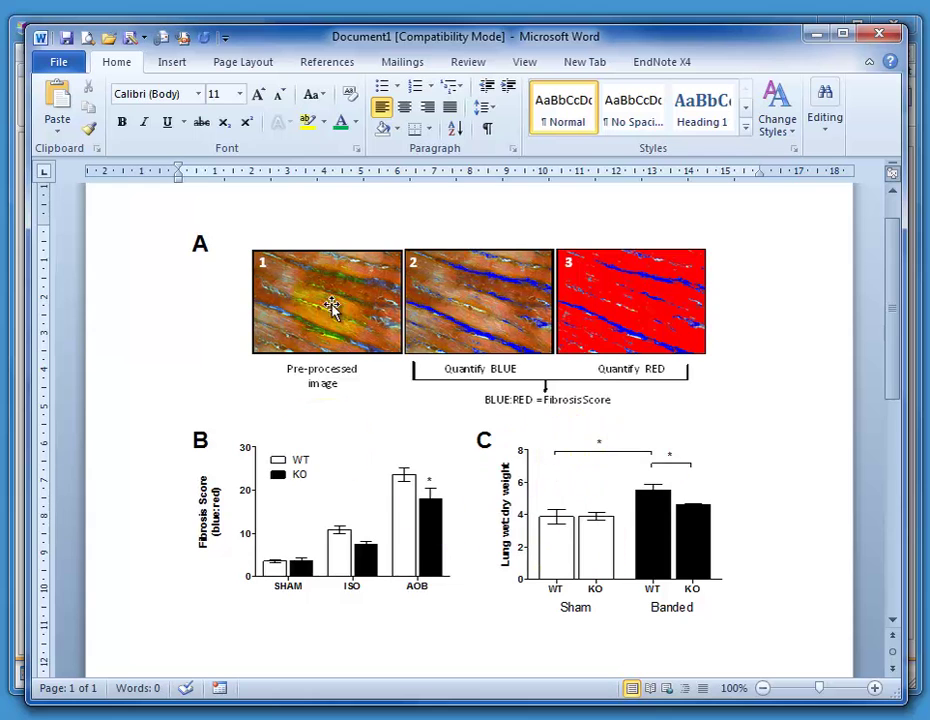
click(648, 544)
click(777, 487)
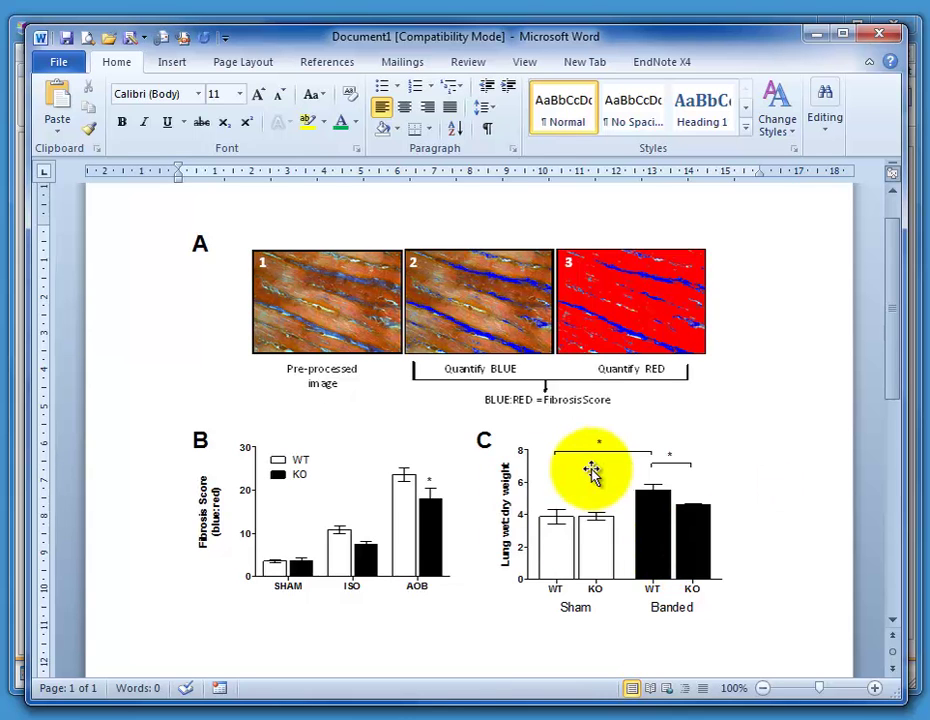